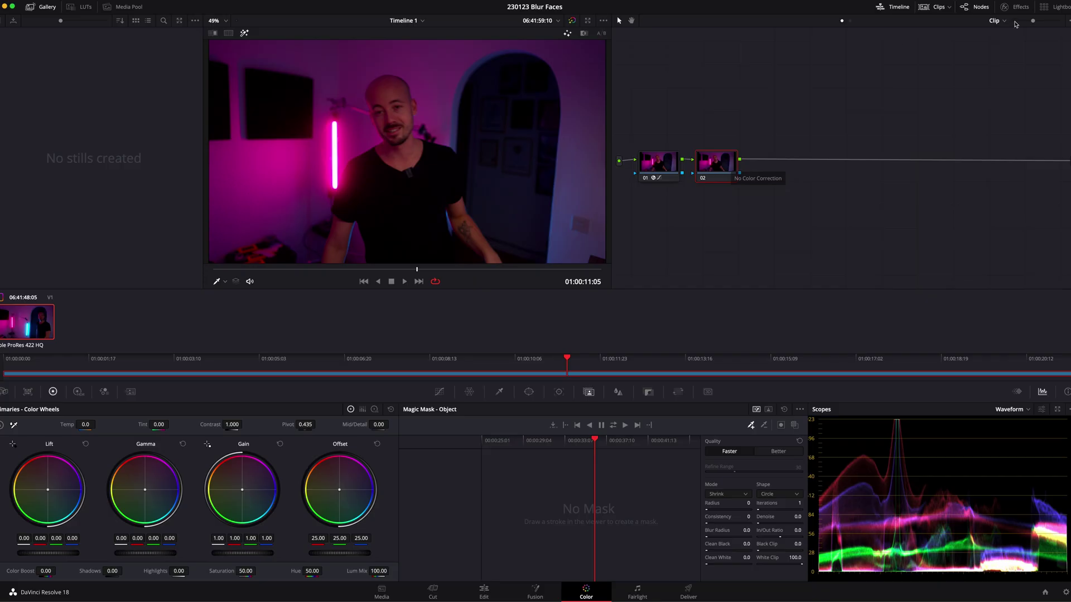
Open the effects library and fit a circular window on node 02 around the man's face, with size about 27, aspect about 41 and rotation about -16.
left_click(1016, 7)
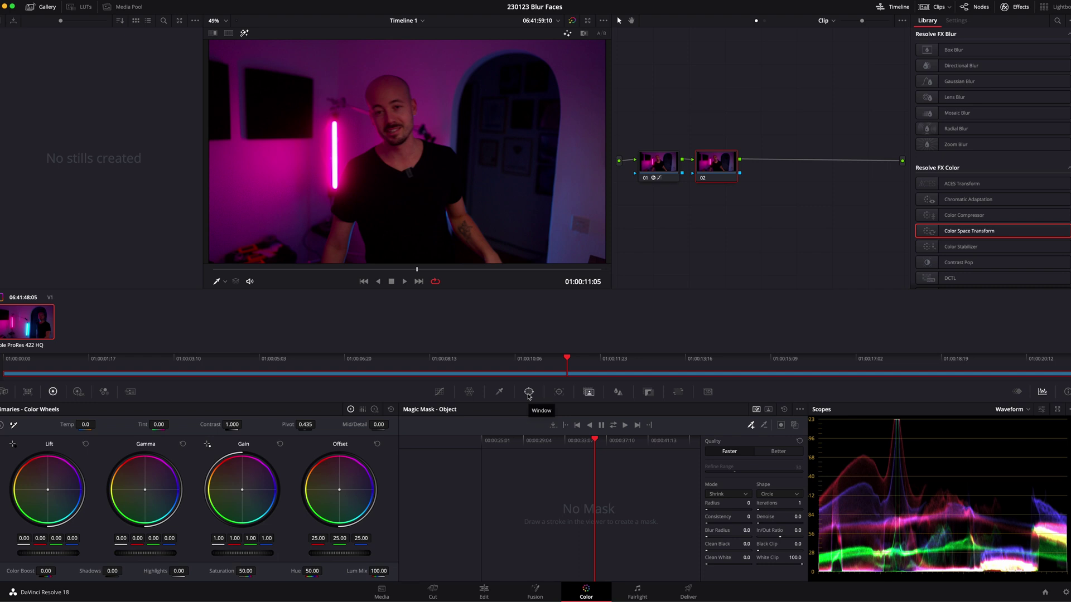
left_click(528, 392)
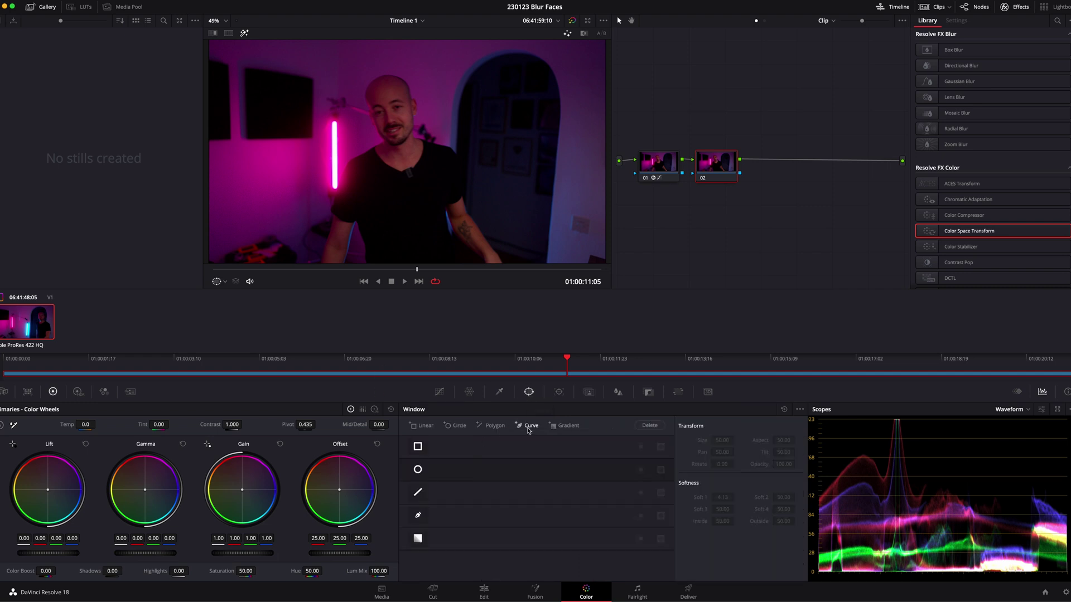
left_click(417, 470)
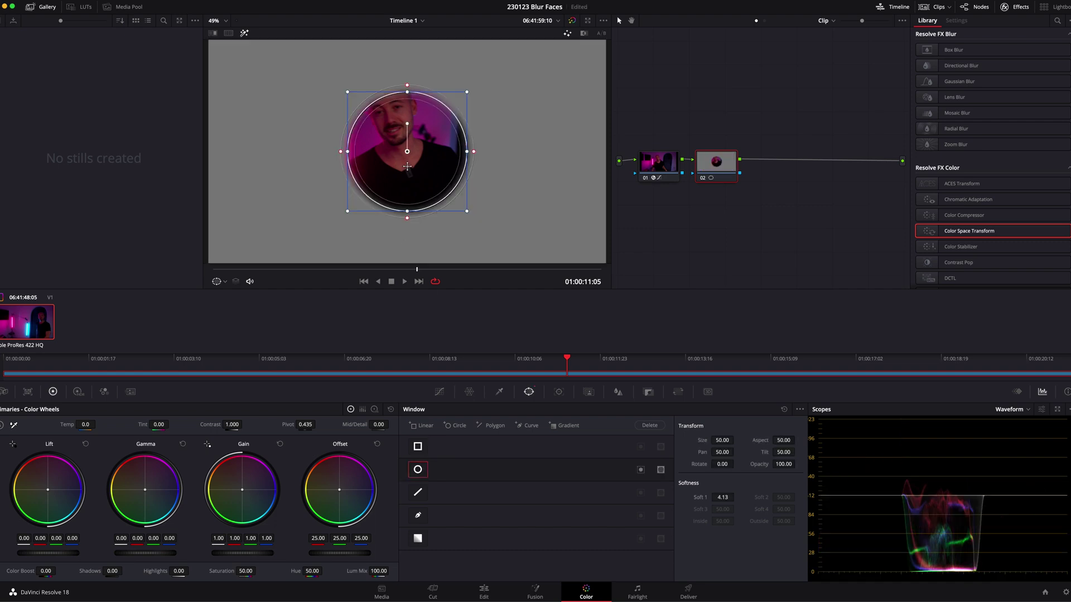
left_click_drag(407, 167, 394, 138)
left_click_drag(454, 122, 428, 121)
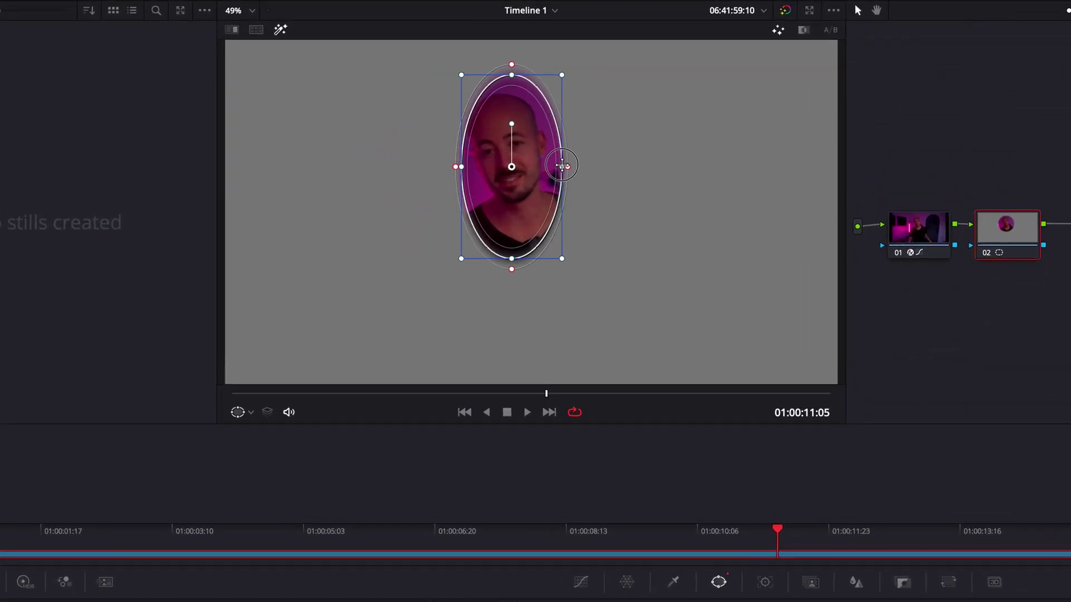
left_click_drag(513, 74, 488, 85)
left_click_drag(510, 162, 509, 159)
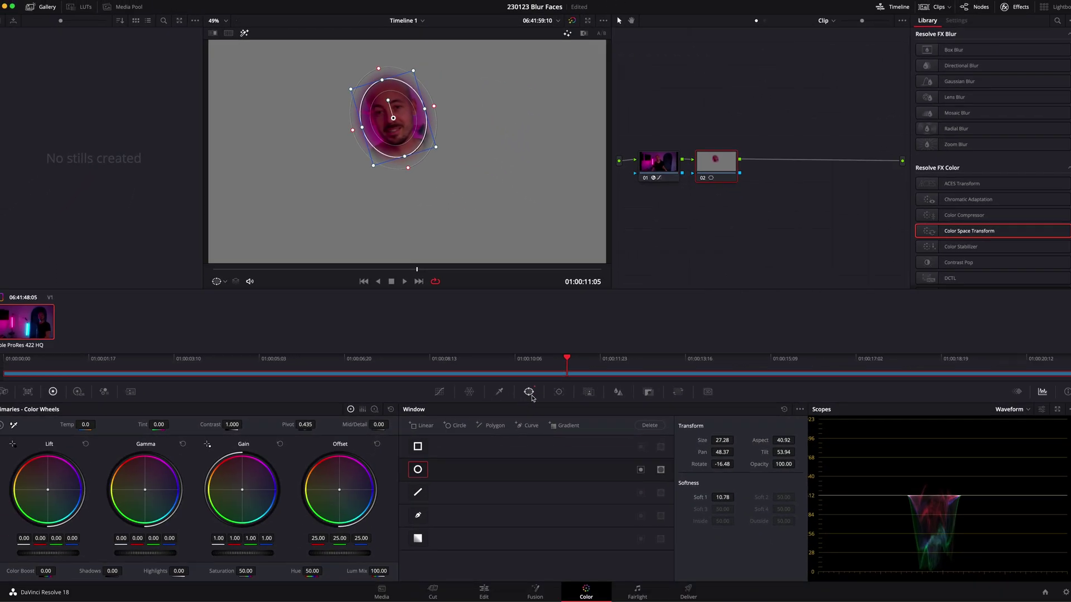
Track the face window in reverse from 01:00:11:05, rotate it to match the face at 01:00:02:16, and track in reverse again.
left_click(558, 392)
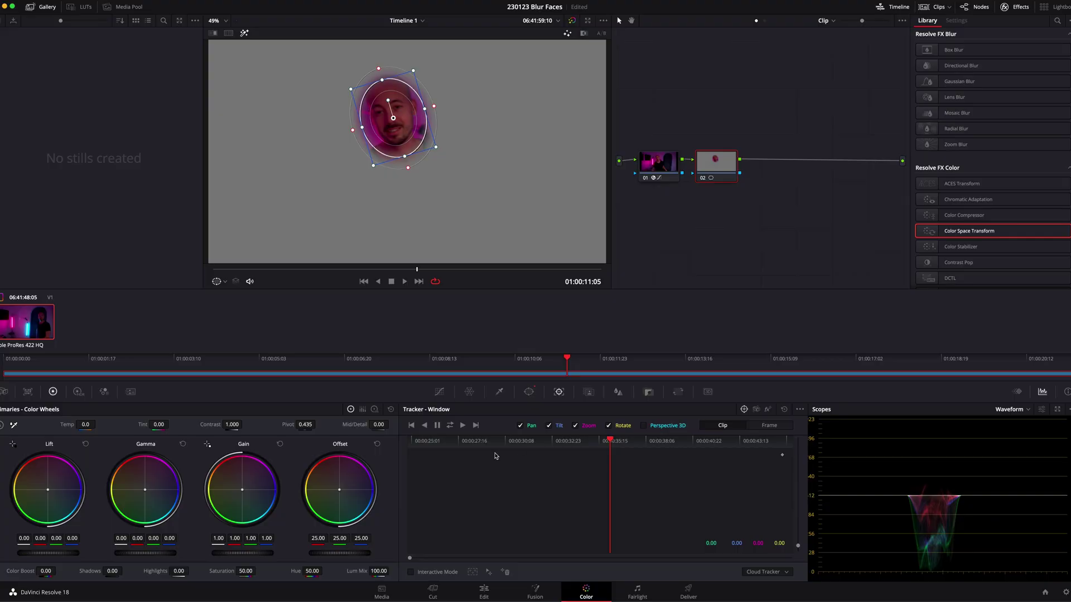
left_click(425, 426)
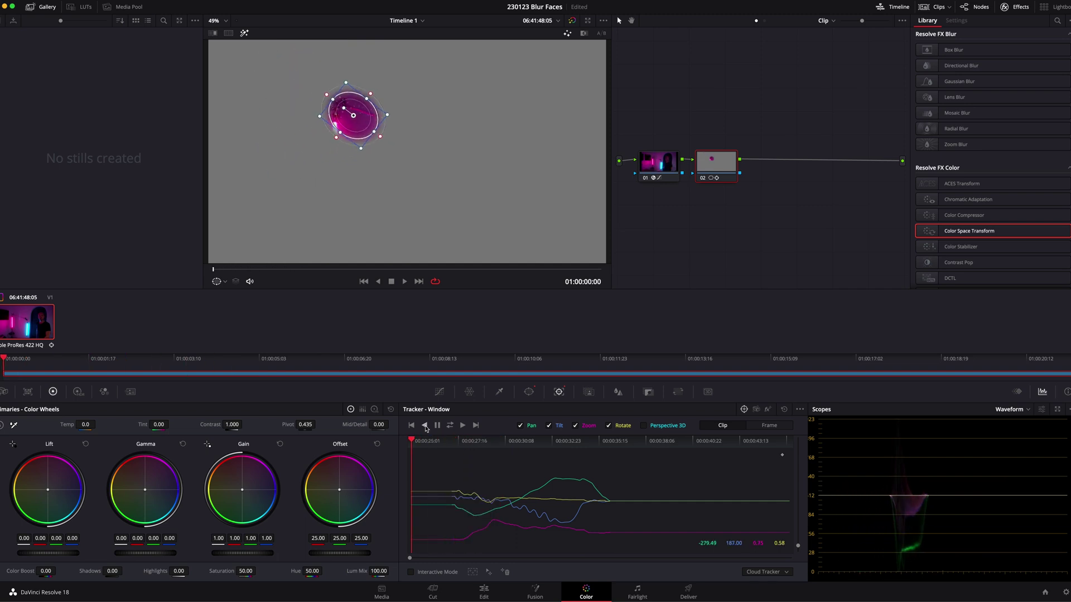
left_click_drag(444, 445, 459, 445)
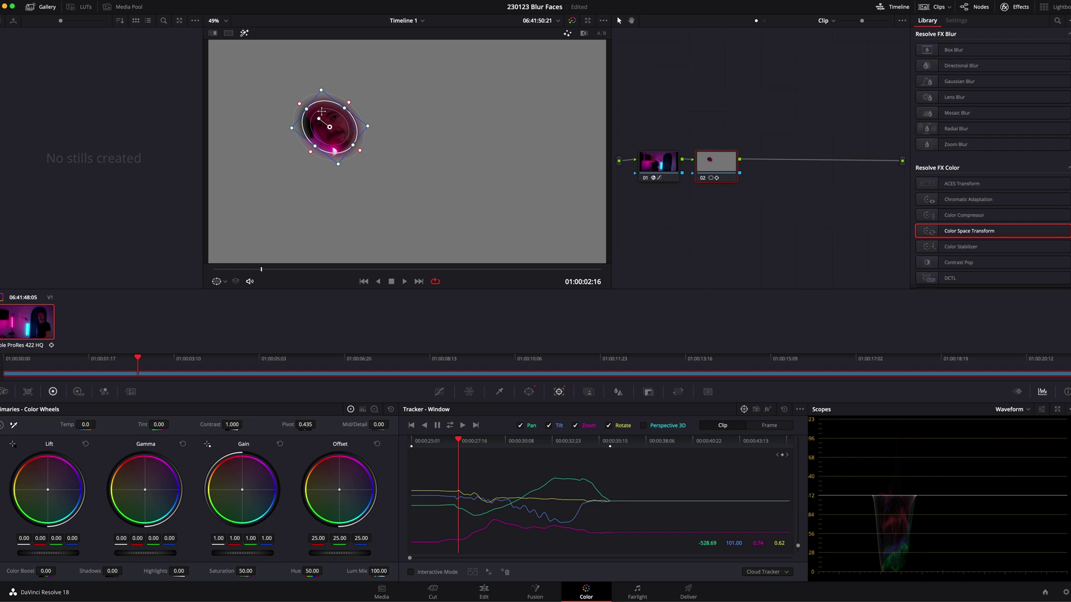
left_click_drag(319, 116, 322, 115)
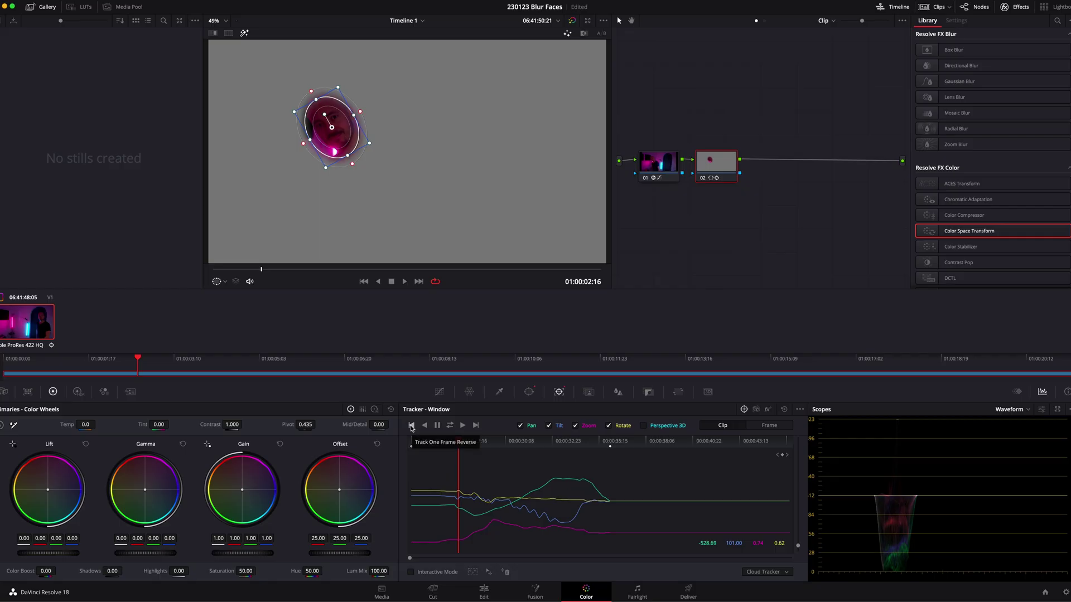
left_click(411, 425)
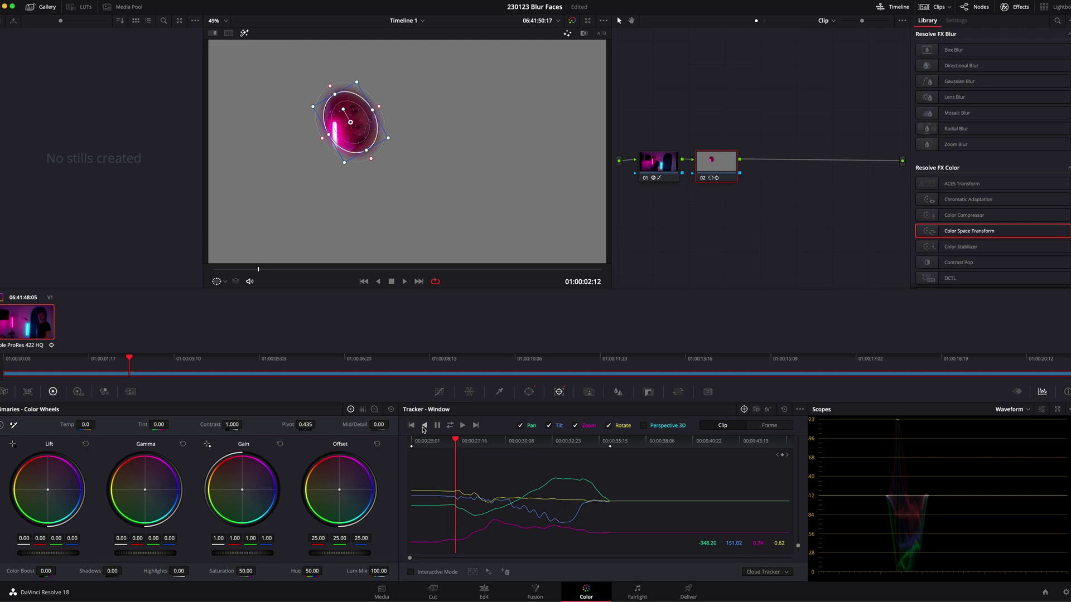
left_click(424, 425)
Reposition the window over the face around 01:00:02:09 and track it in reverse to the start of the clip.
left_click_drag(415, 440, 457, 446)
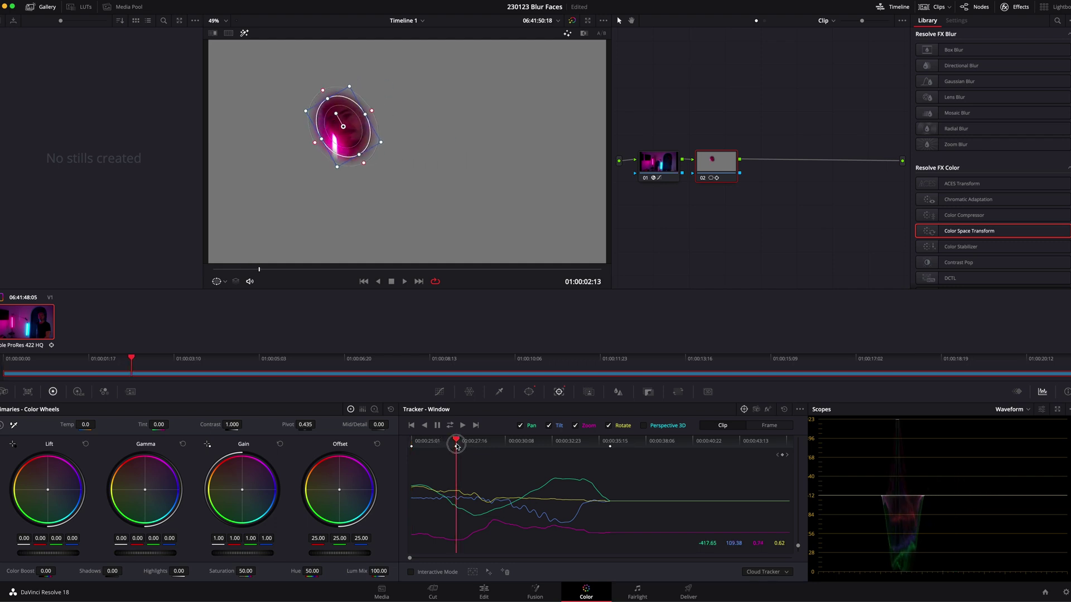
left_click(411, 426)
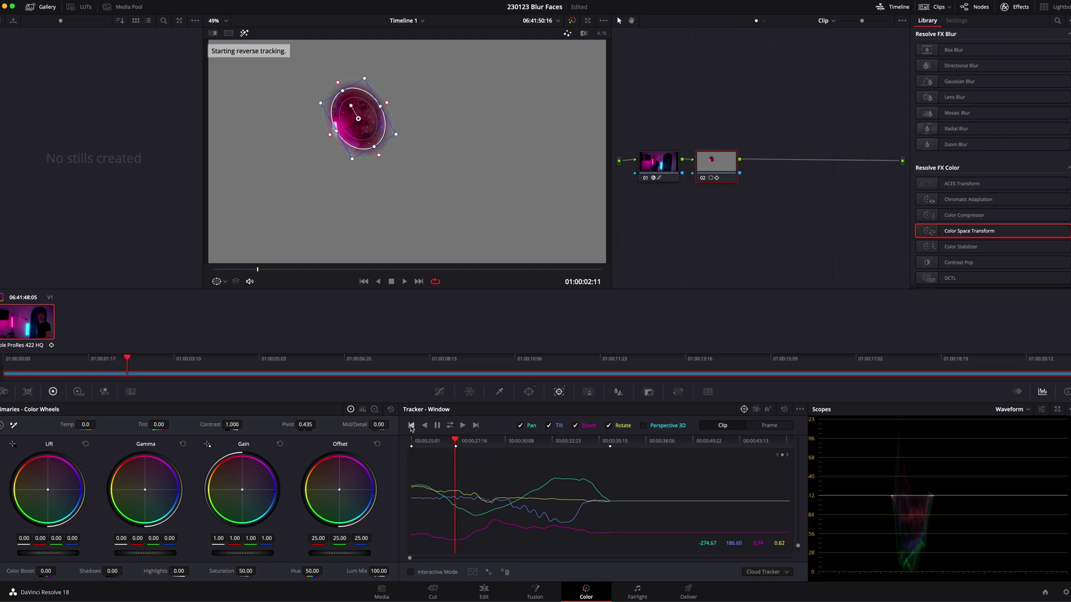
left_click_drag(363, 104, 384, 110)
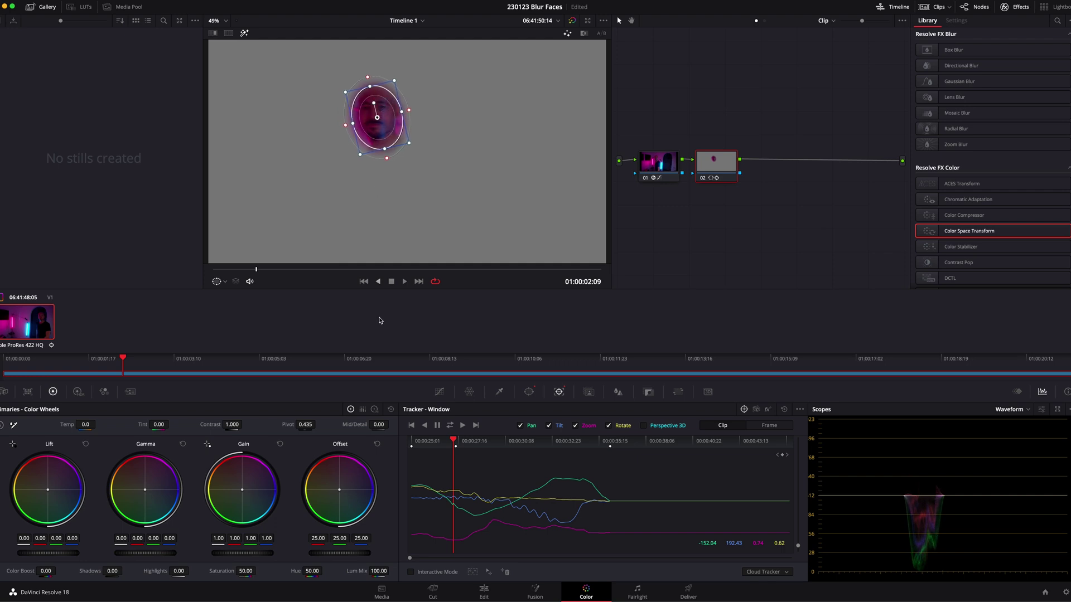
left_click(411, 426)
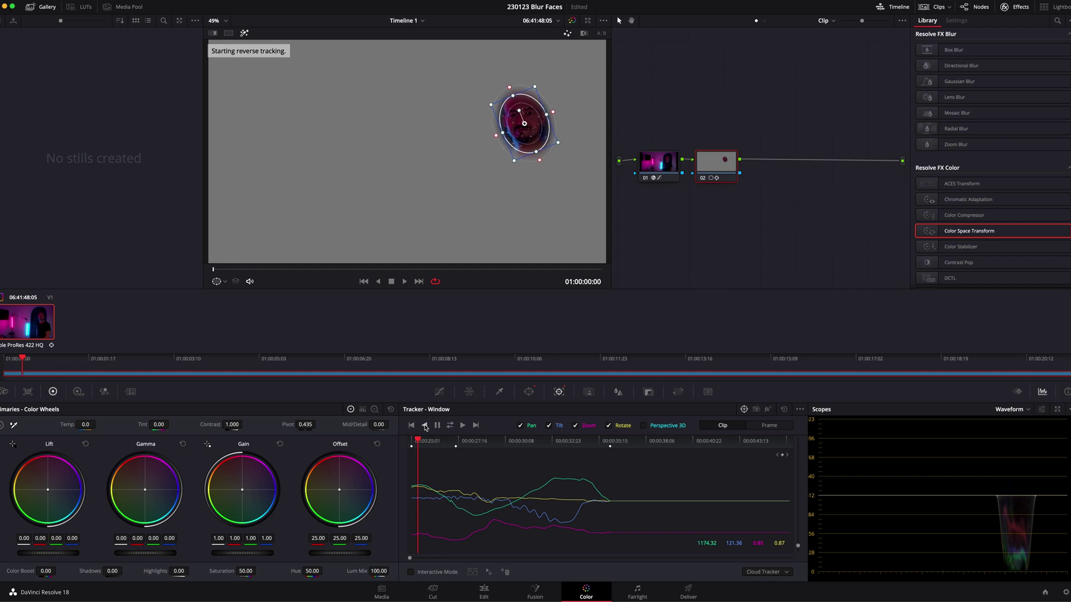
Realign the window with the upright face at 01:00:11:02 and track it forward to the end of the clip.
left_click_drag(426, 443, 608, 446)
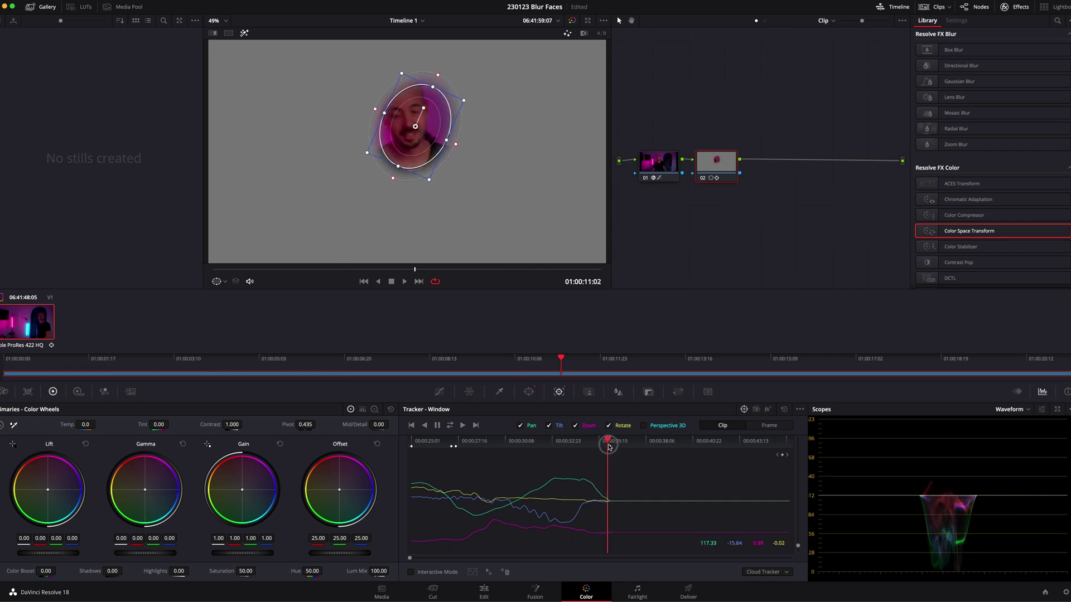
left_click_drag(424, 110, 407, 100)
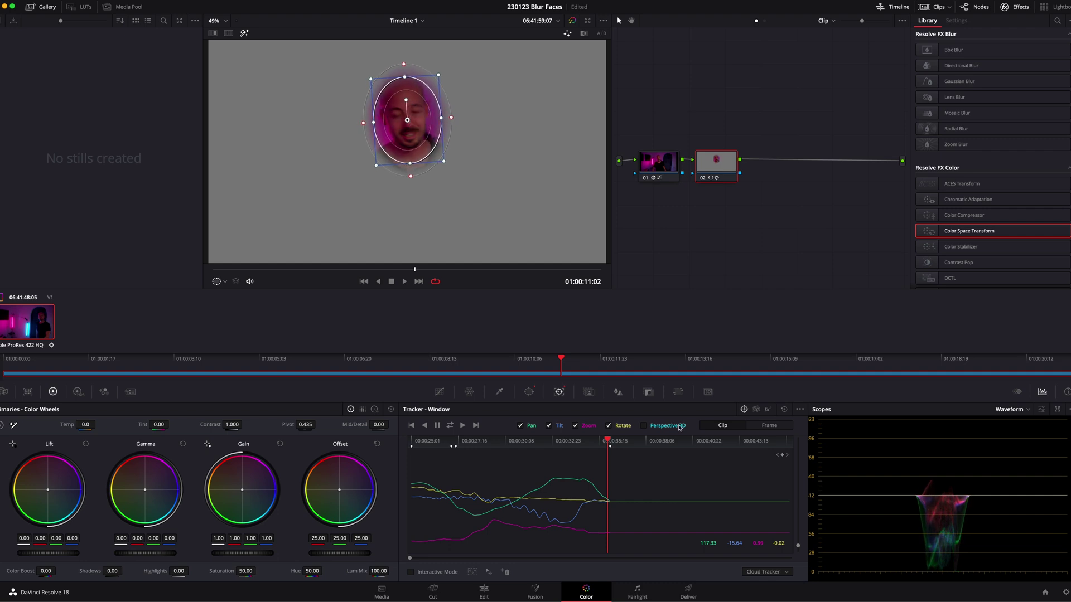
left_click_drag(551, 448, 609, 452)
left_click(462, 426)
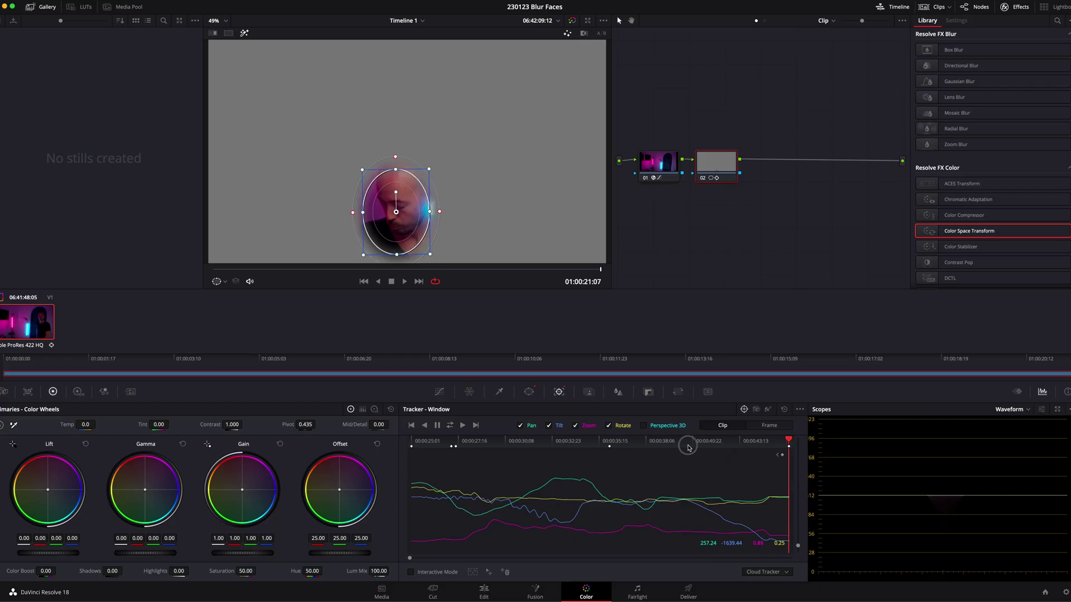
Apply the Box Blur effect to node 02 with the playhead at 01:00:11:21.
left_click_drag(577, 441, 623, 446)
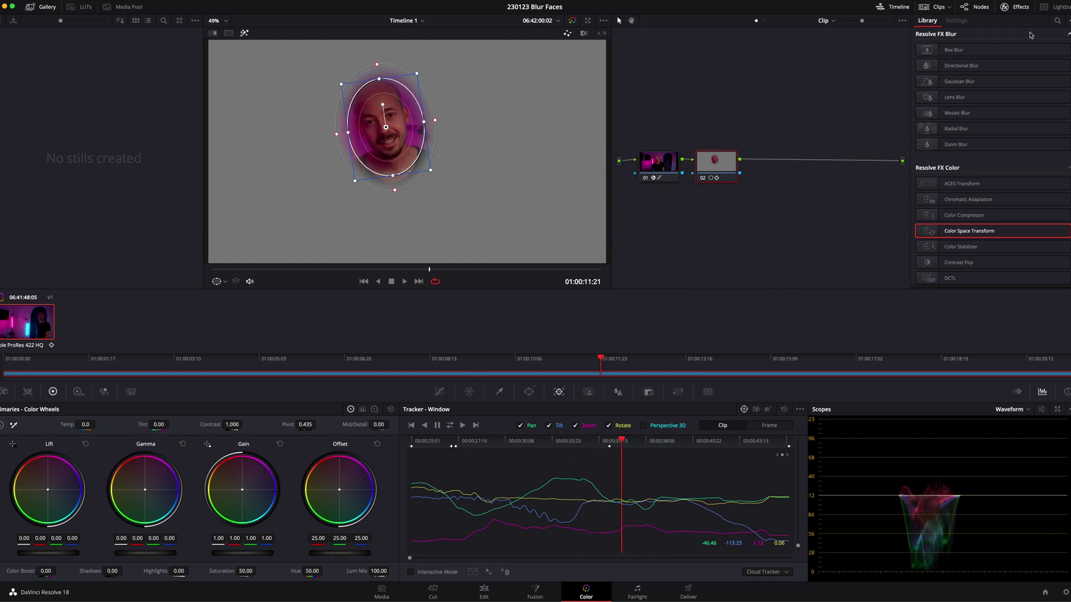
left_click(1059, 23)
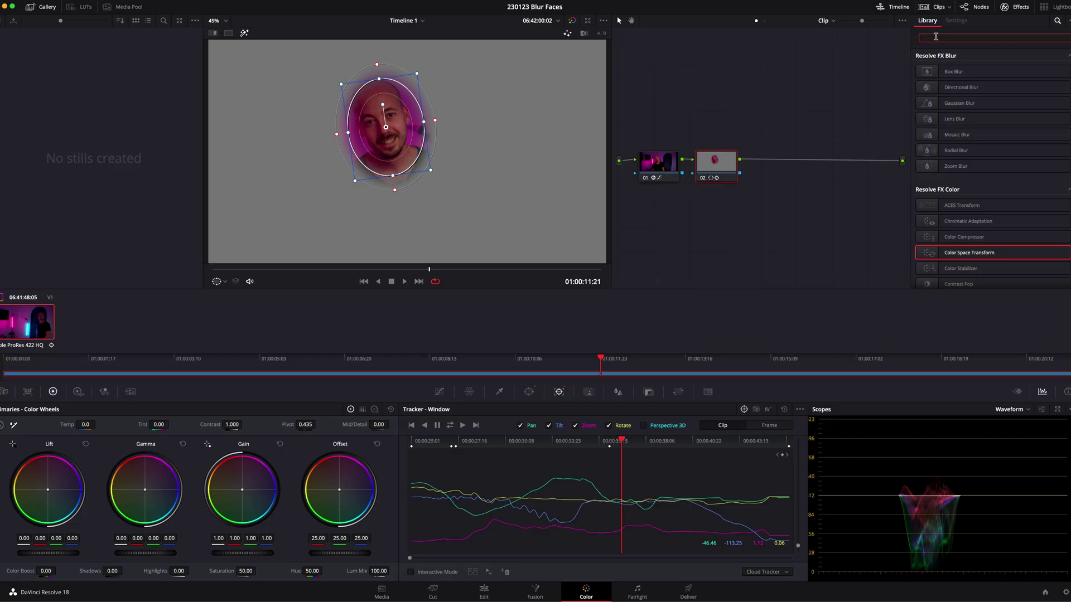
left_click_drag(959, 72, 729, 165)
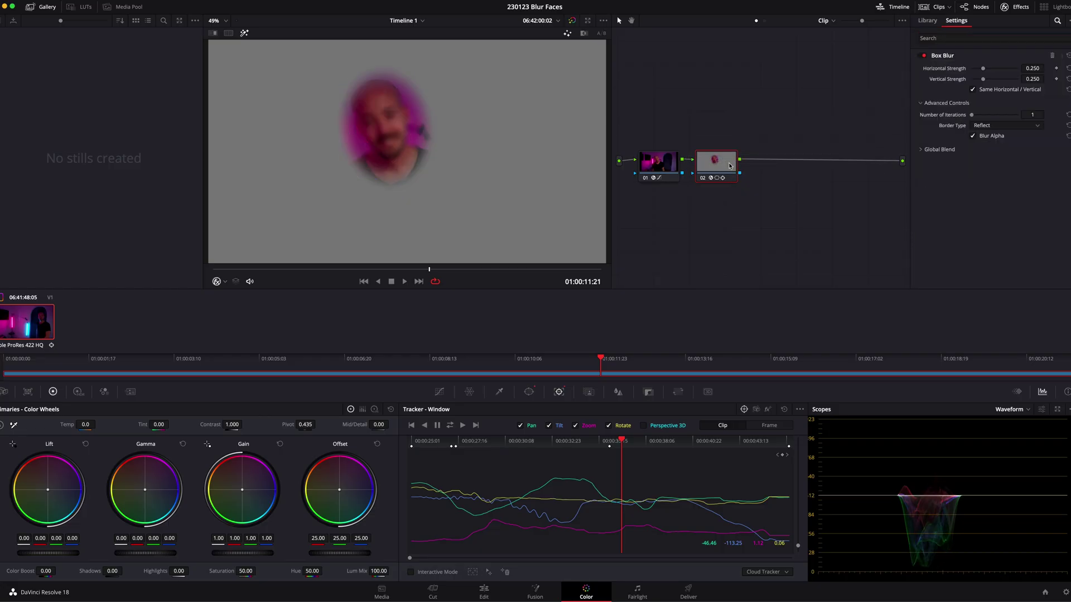
Turn off the viewer highlight on node 02 and set the Box Blur's horizontal and vertical strength to 0.413.
left_click(659, 172)
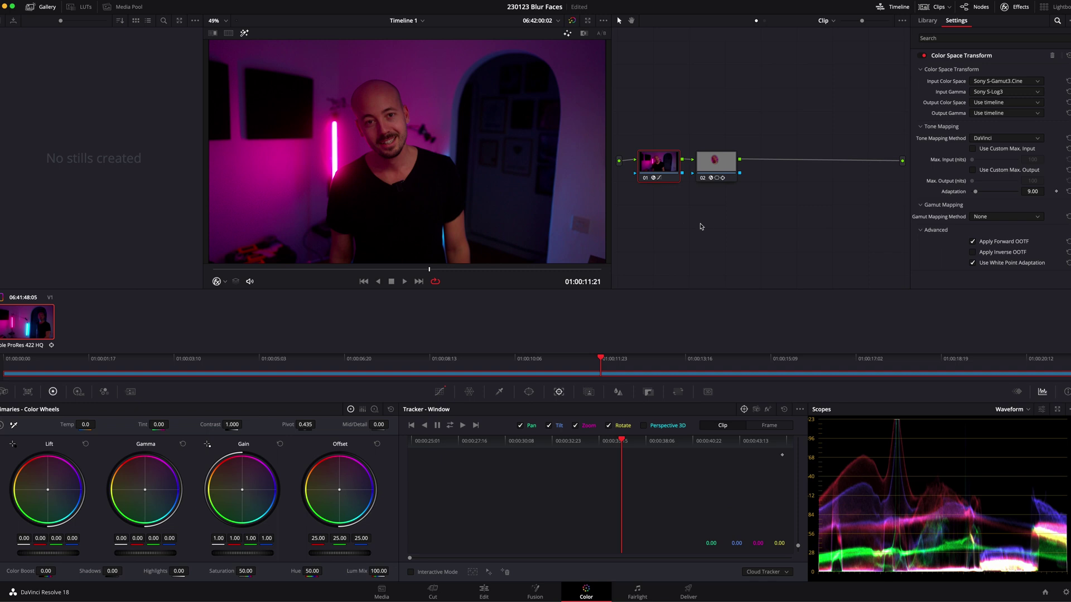
left_click(711, 164)
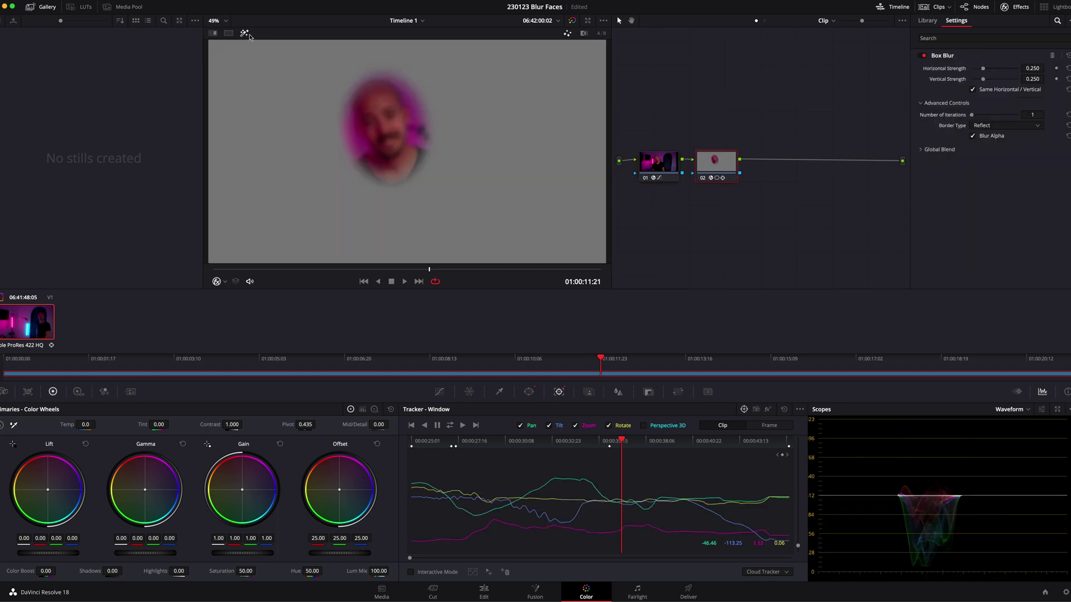
left_click(248, 35)
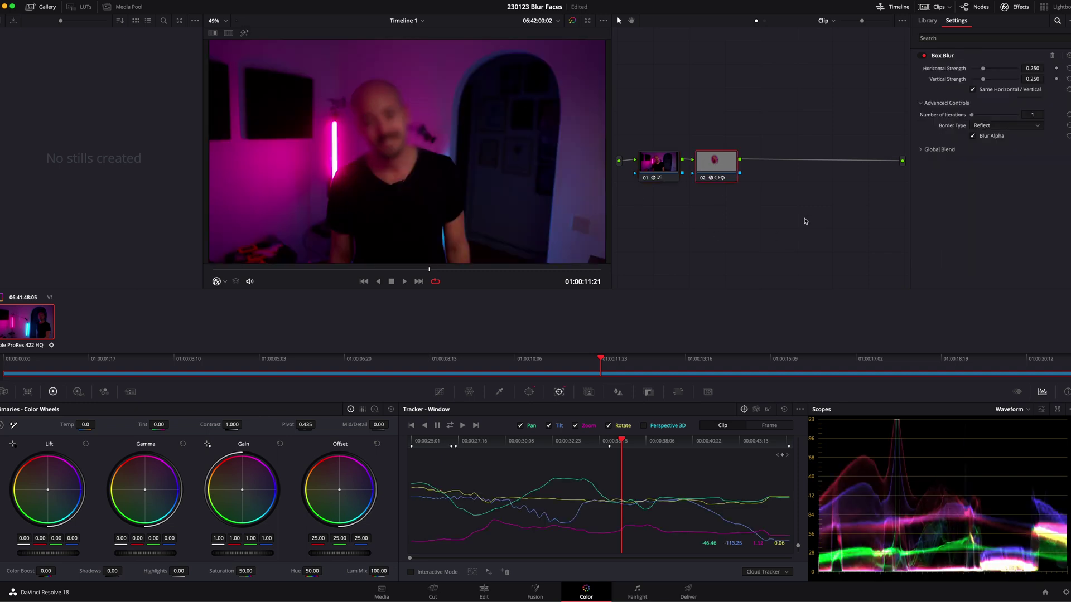
left_click_drag(991, 71, 991, 77)
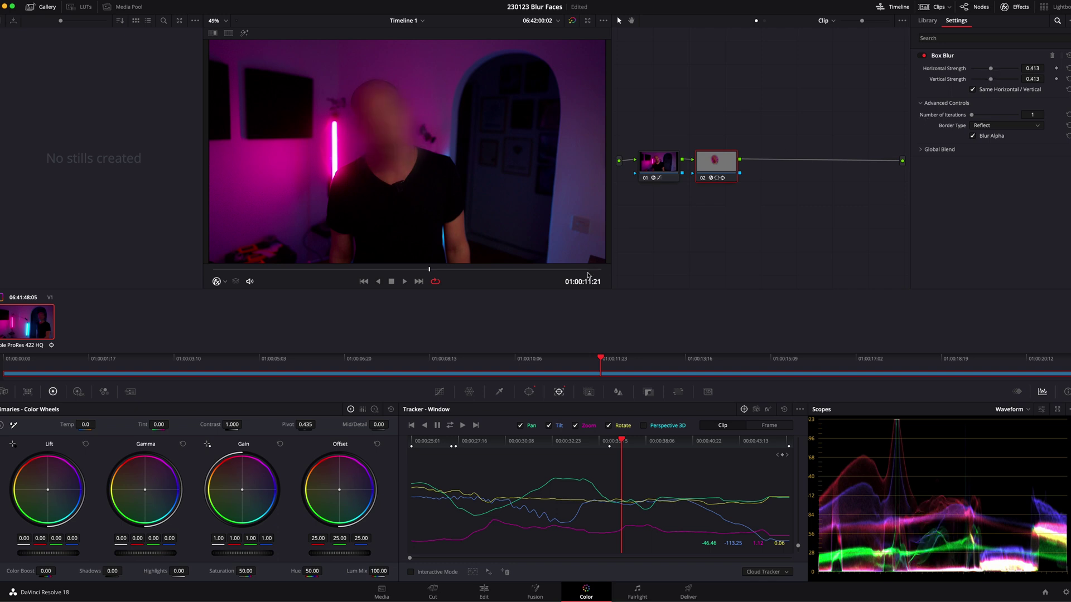
Play the clip to its later part and again from the beginning to check how the blur follows the face.
key("space")
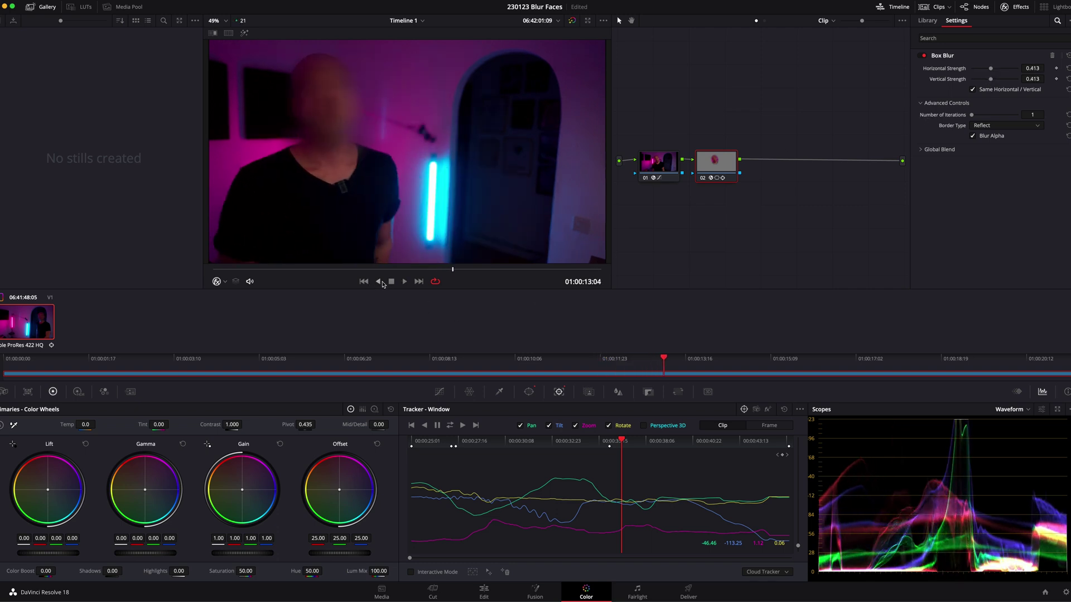
key("XF86AudioMute")
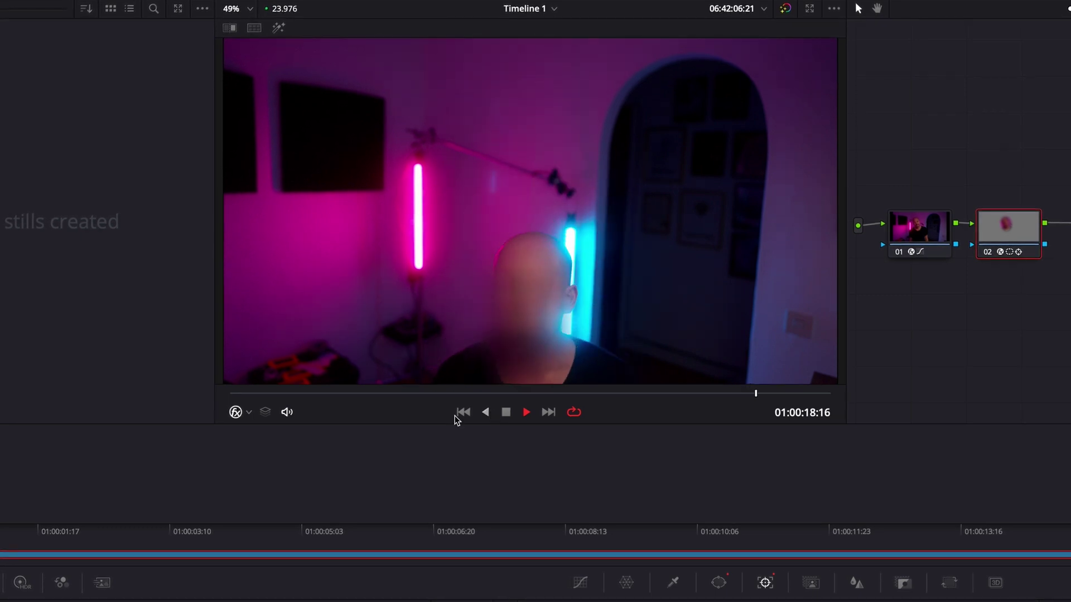
key("space")
key("Home")
key("space")
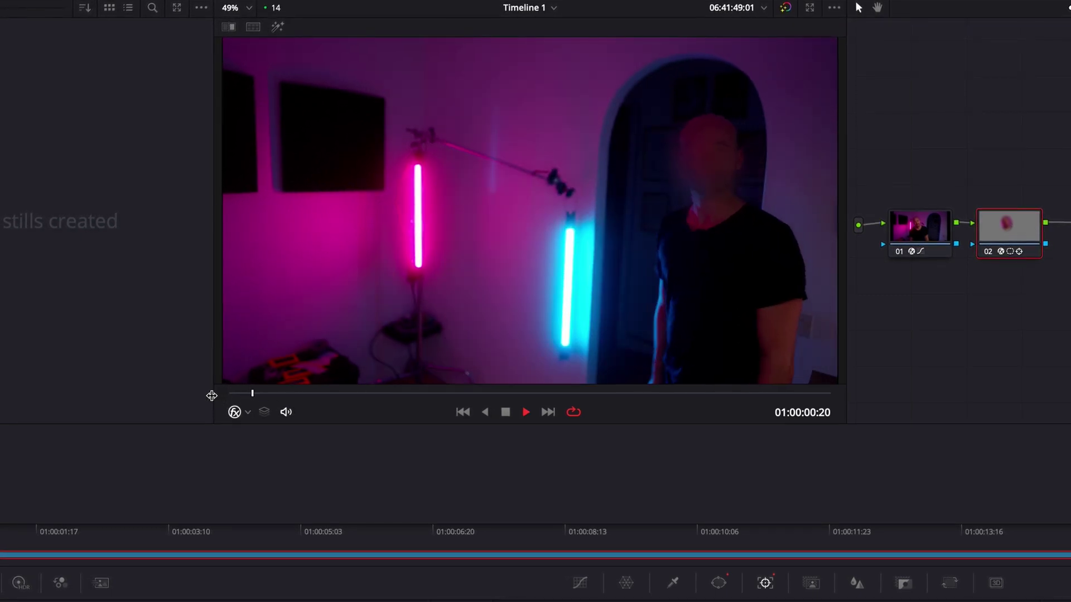
Enlarge the circular window to cover the whole head between 01:00:01:01 and 01:00:01:16, with size about 37, aspect about 57 and softness about 7.6.
left_click_drag(270, 394, 258, 393)
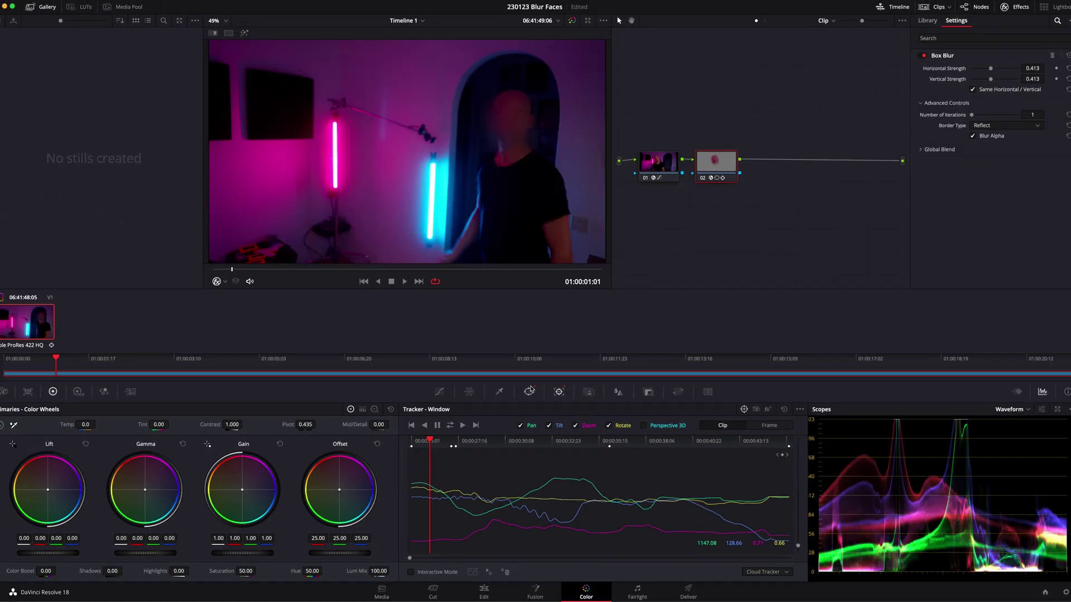
left_click(529, 392)
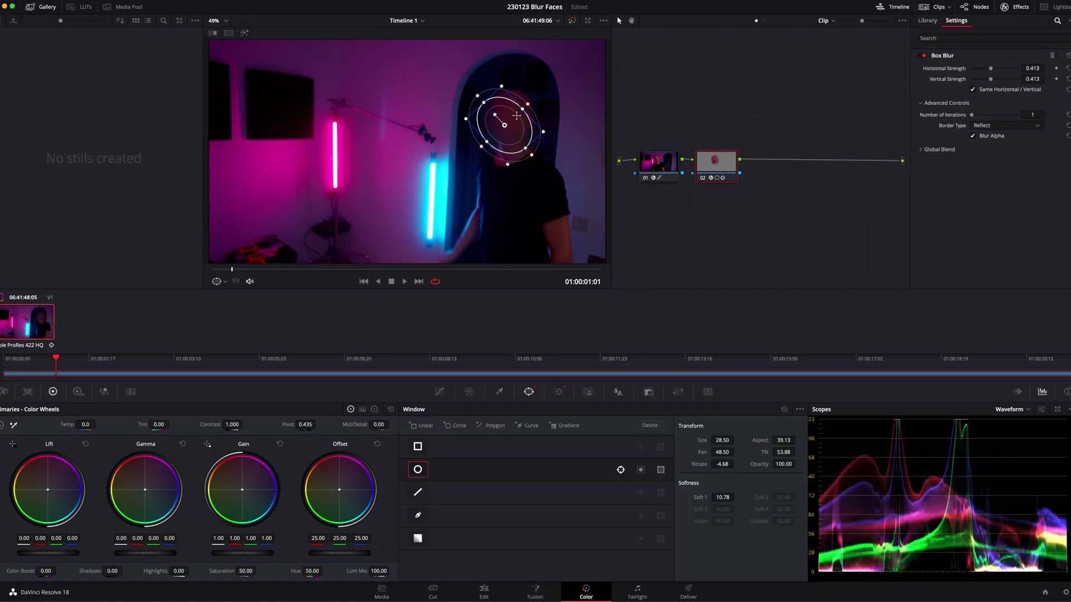
left_click_drag(529, 105, 529, 103)
left_click_drag(245, 270, 244, 270)
left_click_drag(479, 106, 484, 101)
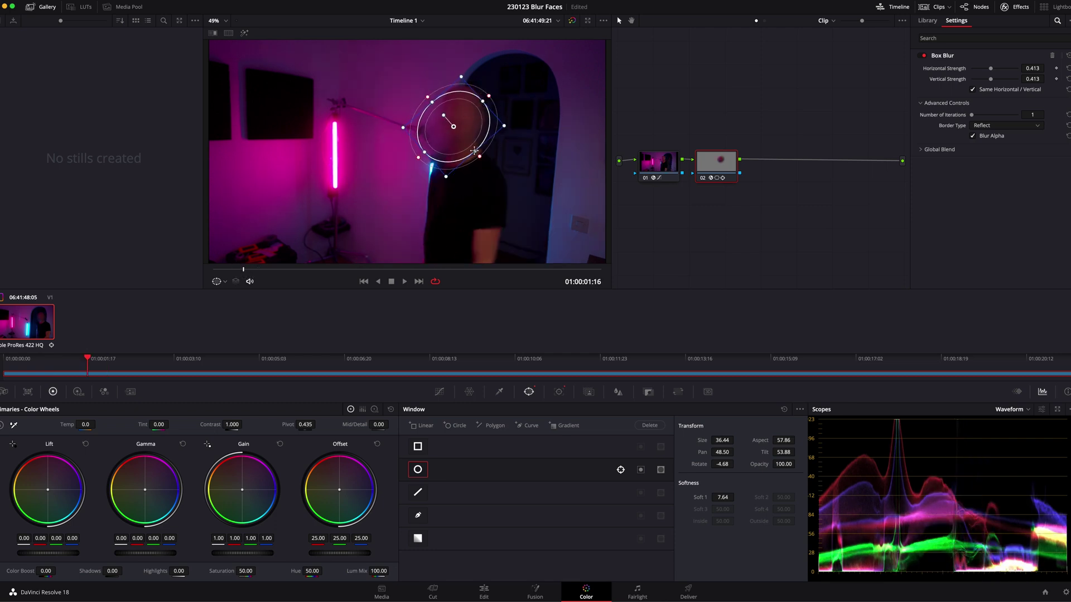
Hide the window outline and play the clip from about 01:00:01:06 to check the blur's coverage of the head.
left_click(235, 270)
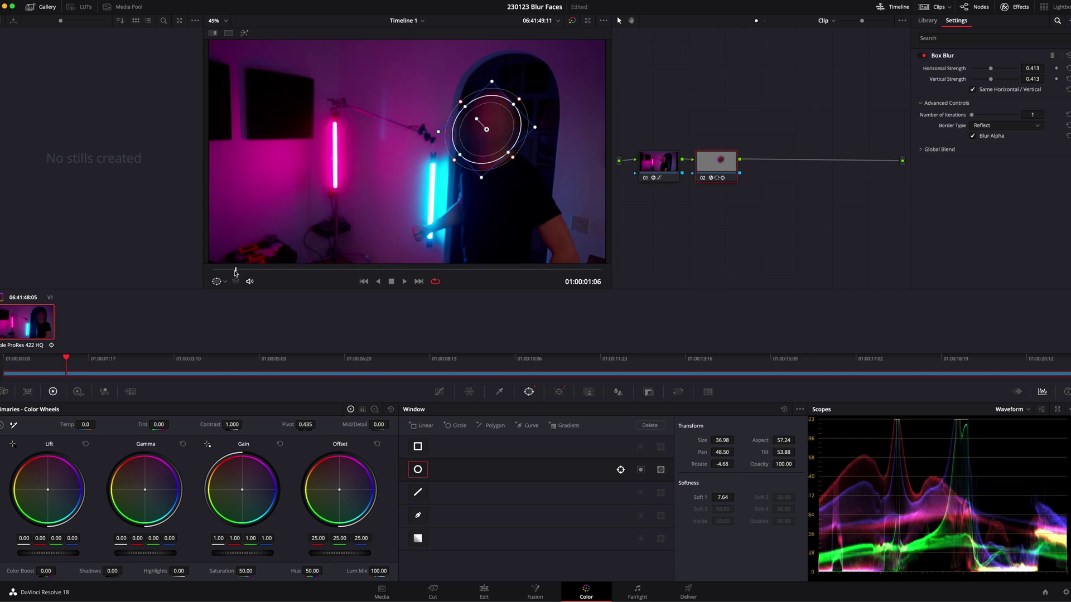
key("space")
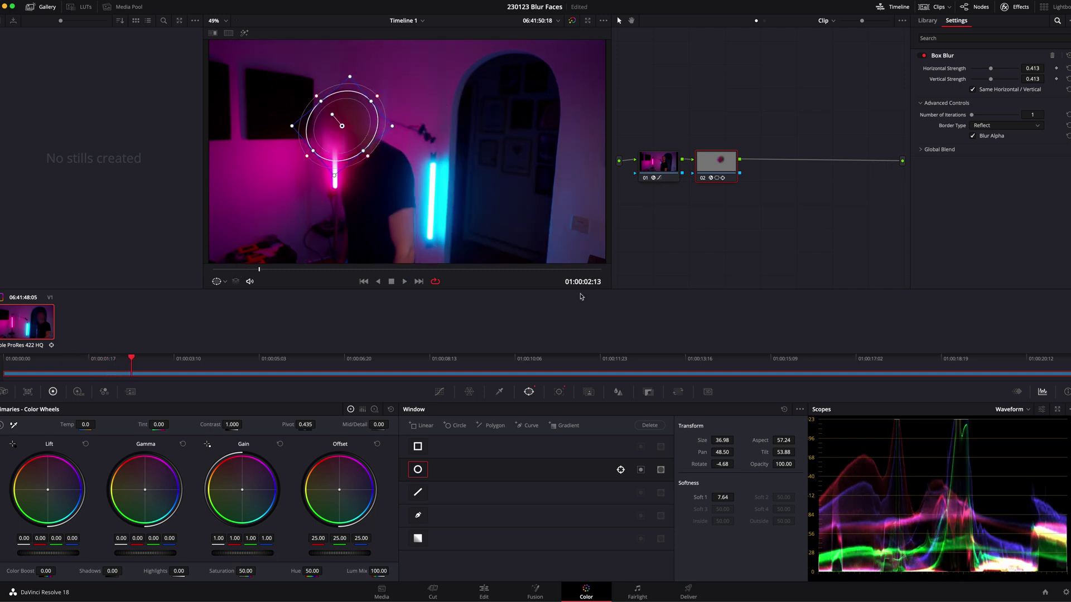
left_click(439, 392)
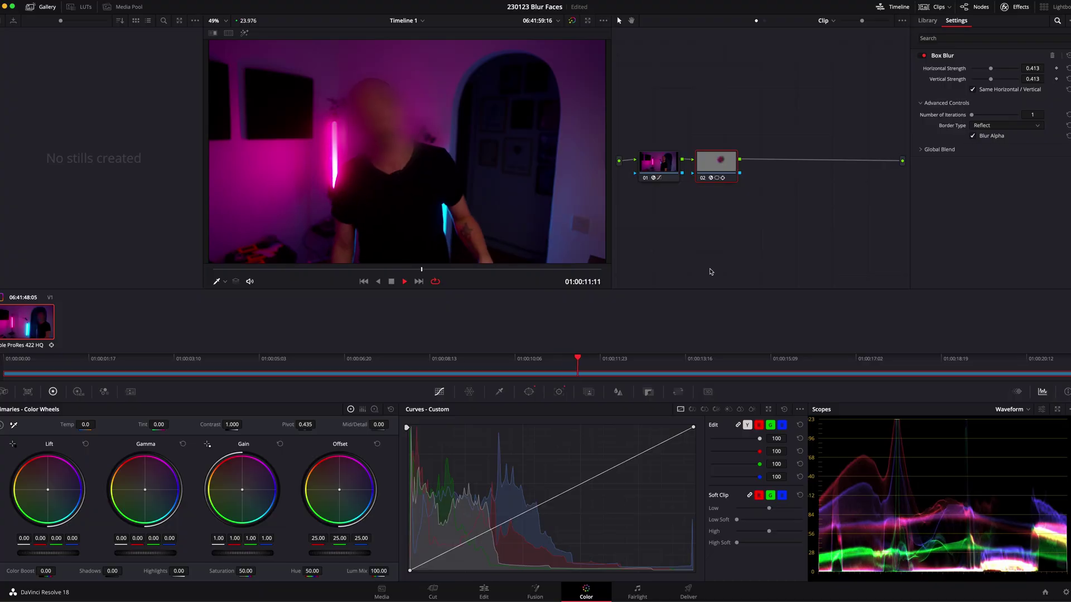
key("space")
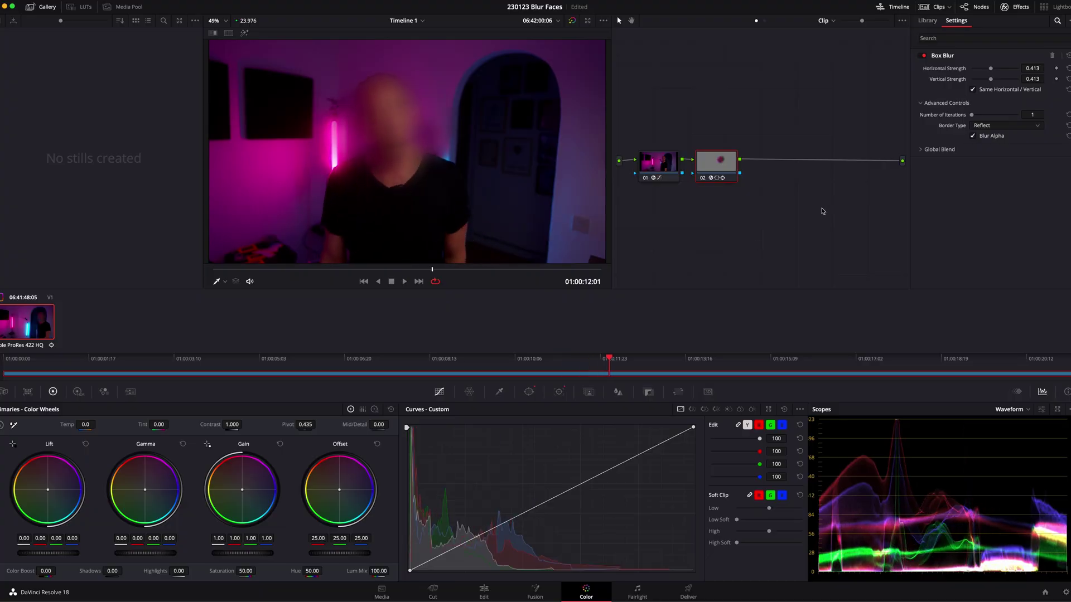
Replace the Box Blur on node 02 with Mosaic Blur at pixel frequency 38.7 and play the clip to check it.
left_click(923, 58)
type("mosa")
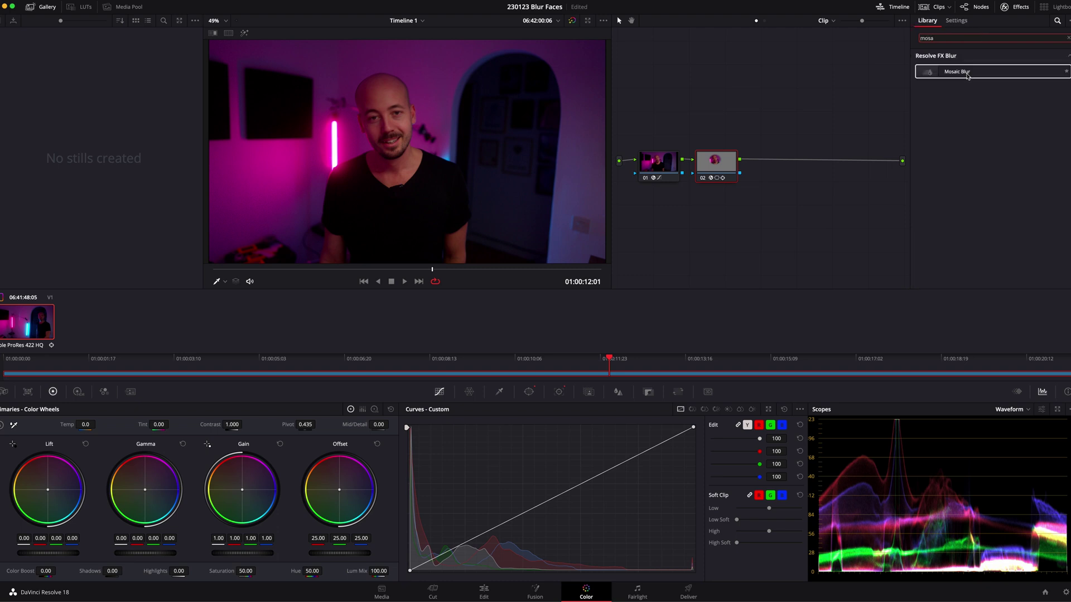
left_click_drag(957, 72, 718, 164)
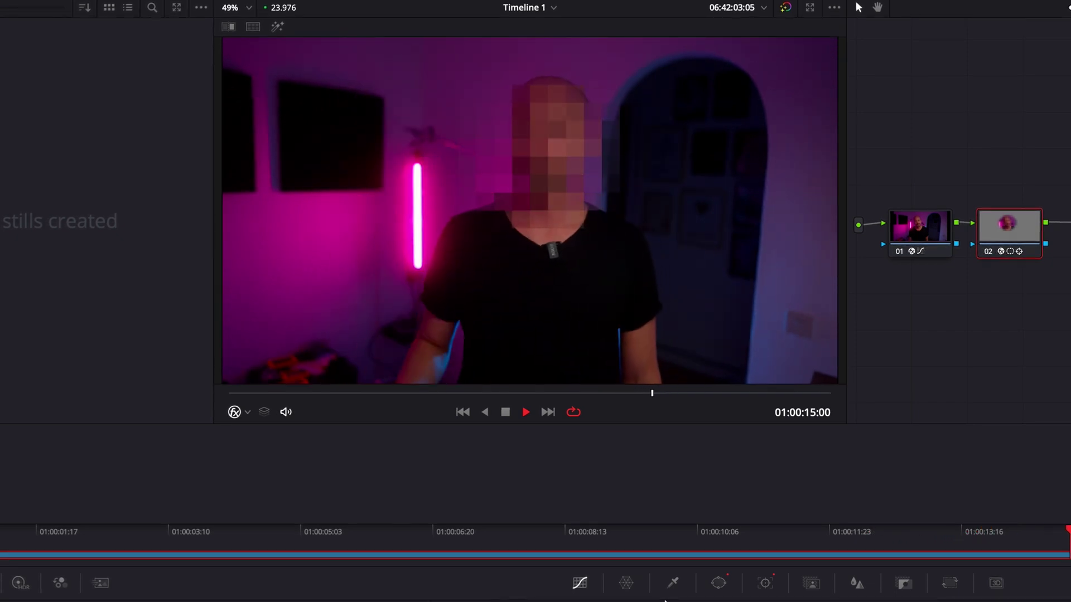
key("space")
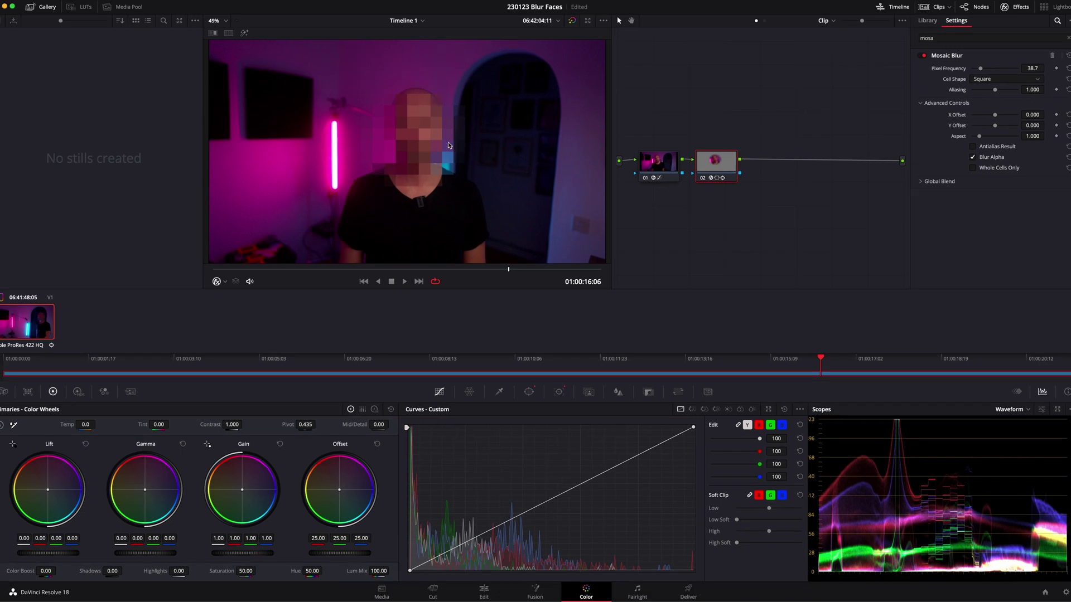
Narrow the circular window to the face at 01:00:16:06, with size about 22.5 and aspect about 30.5, and play the clip to check it.
left_click(526, 394)
left_click_drag(467, 134, 408, 144)
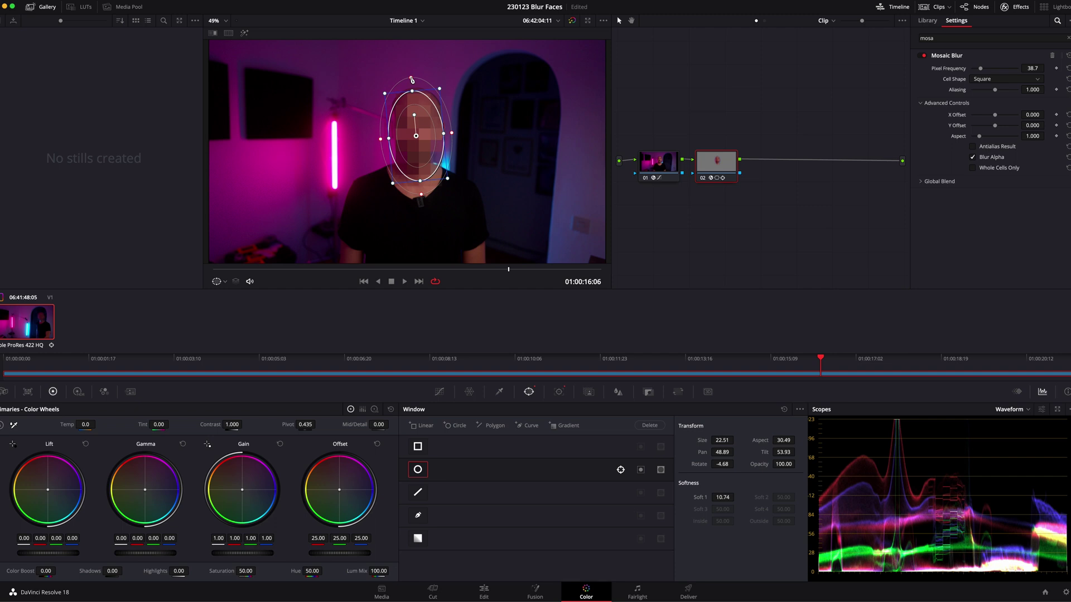
left_click(658, 162)
key("space")
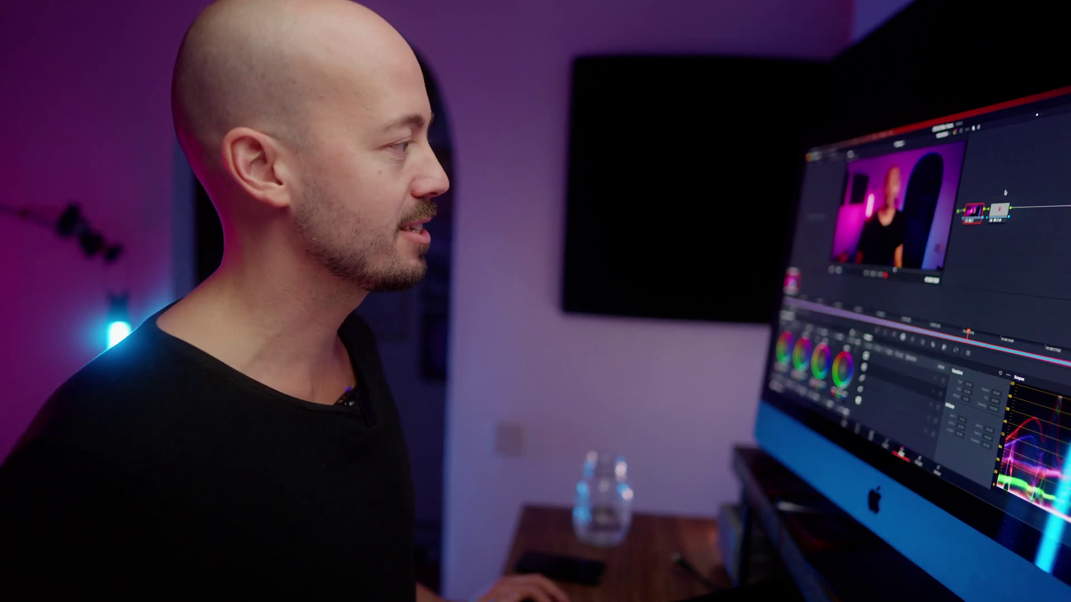
Replace the blurred node 02 with an empty node and draw a Magic Mask object stroke around the face at 01:00:11:22.
key("Delete")
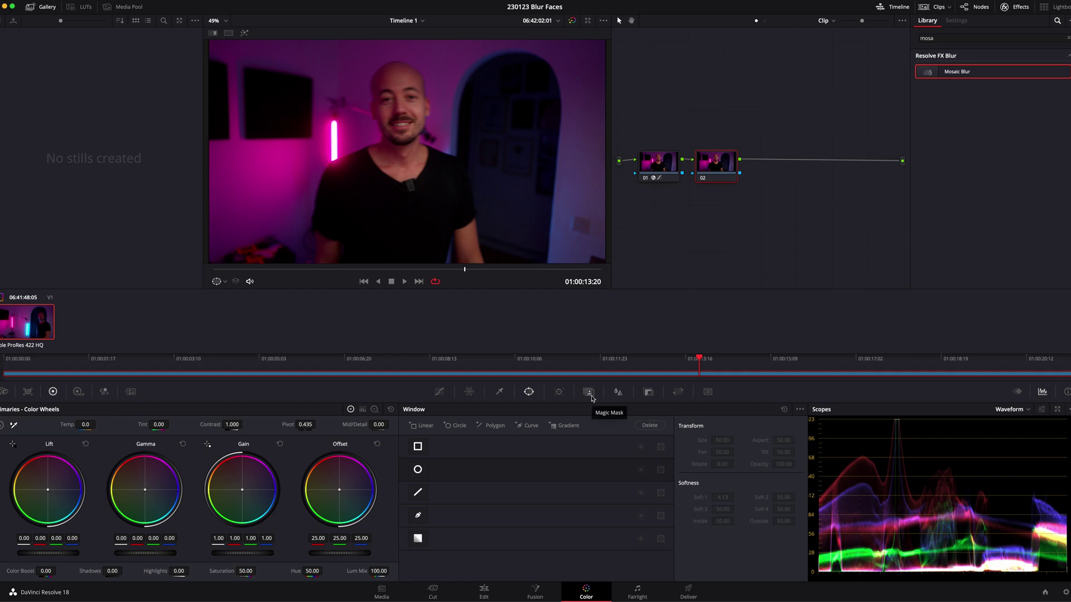
left_click(591, 396)
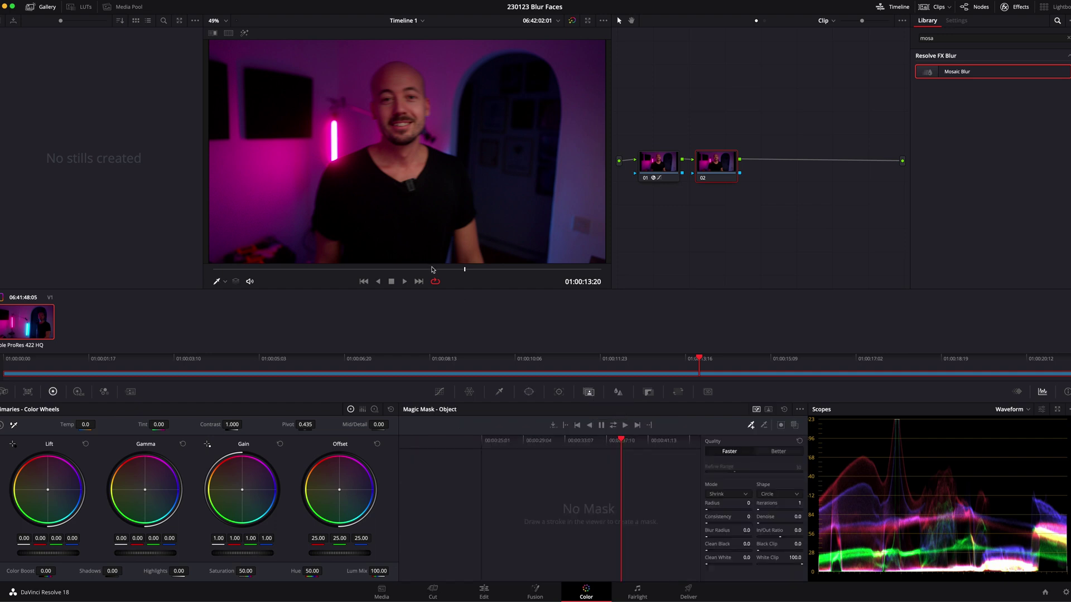
left_click_drag(408, 270, 430, 272)
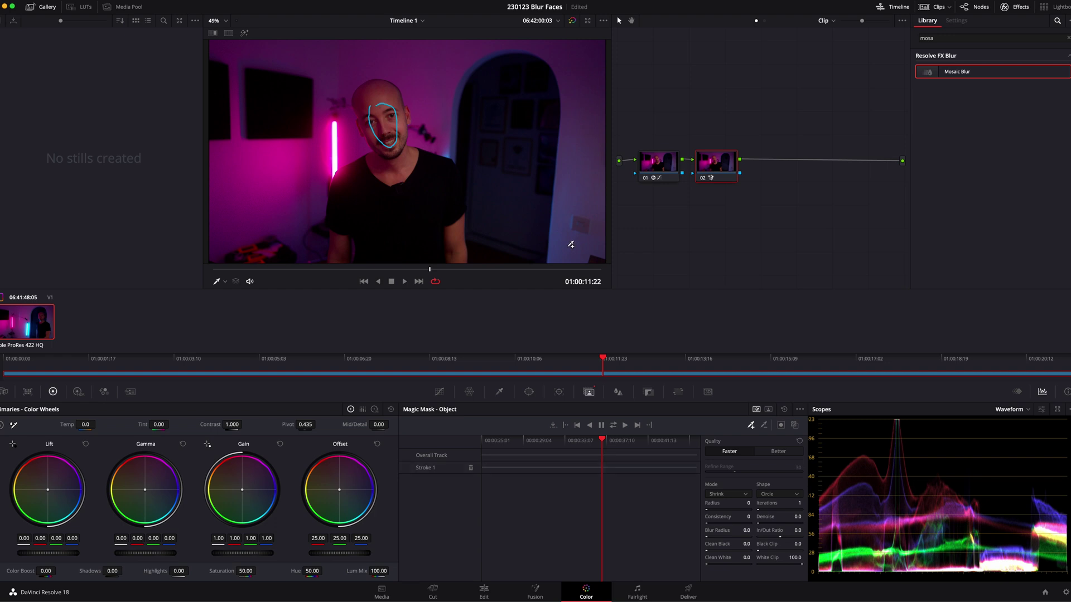
Turn on the viewer highlight and track the face mask backward to the clip's start and forward to its end.
left_click(244, 34)
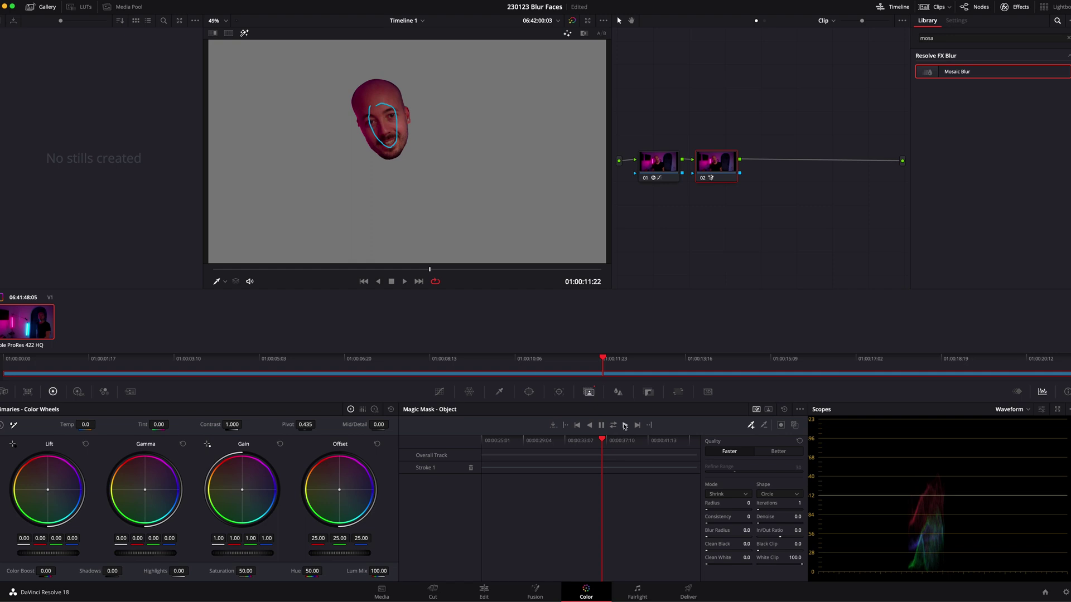
left_click(591, 427)
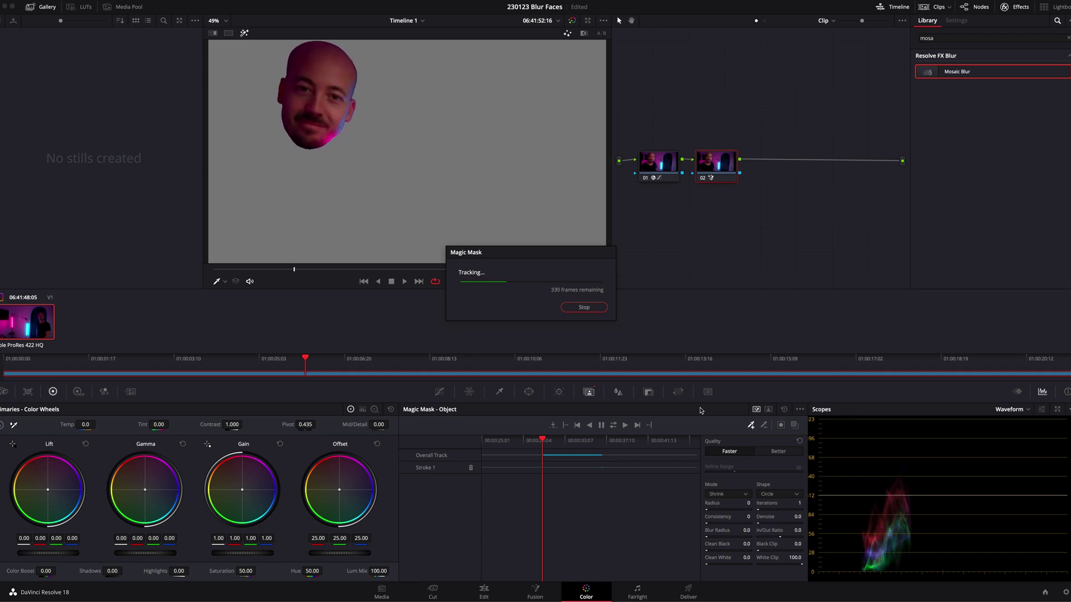
left_click_drag(492, 438, 600, 445)
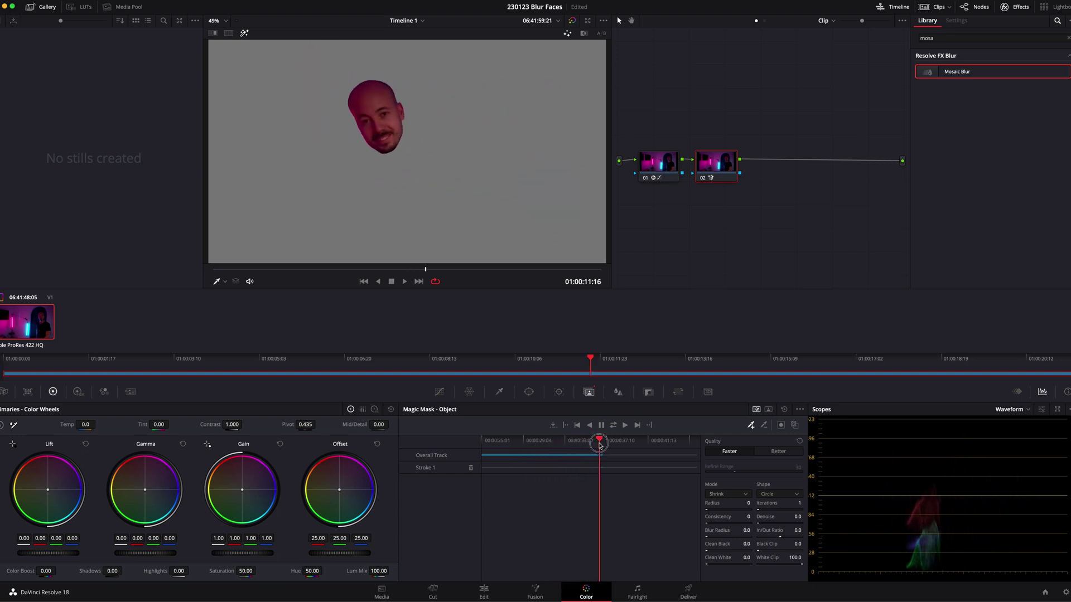
left_click(625, 426)
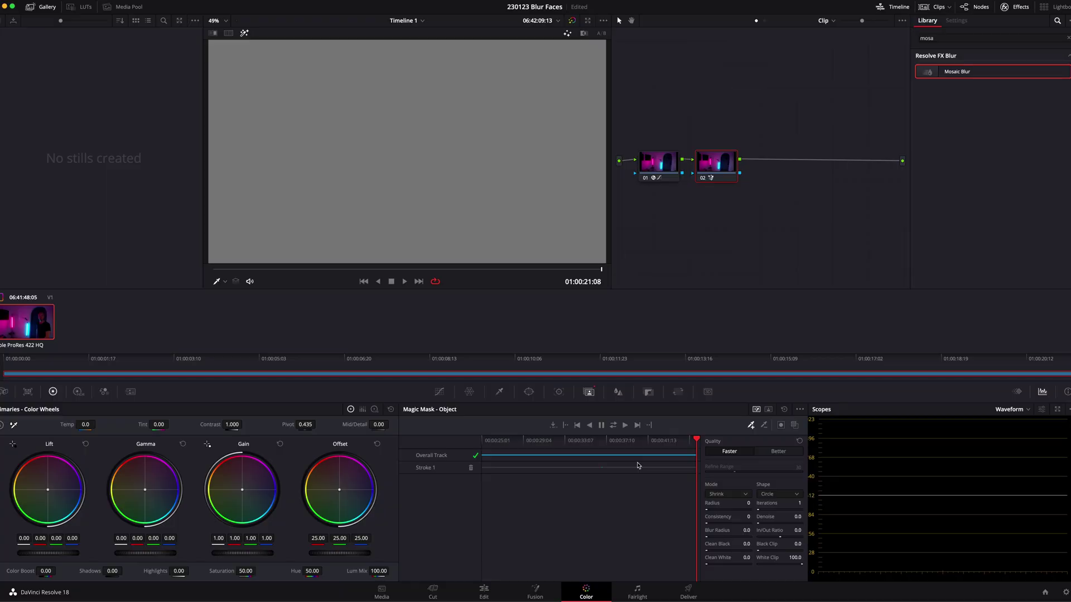
Check the tracked mask back to 01:00:13:14, turn off the viewer highlight and apply Mosaic Blur to node 02.
left_click_drag(658, 442, 619, 442)
left_click(244, 33)
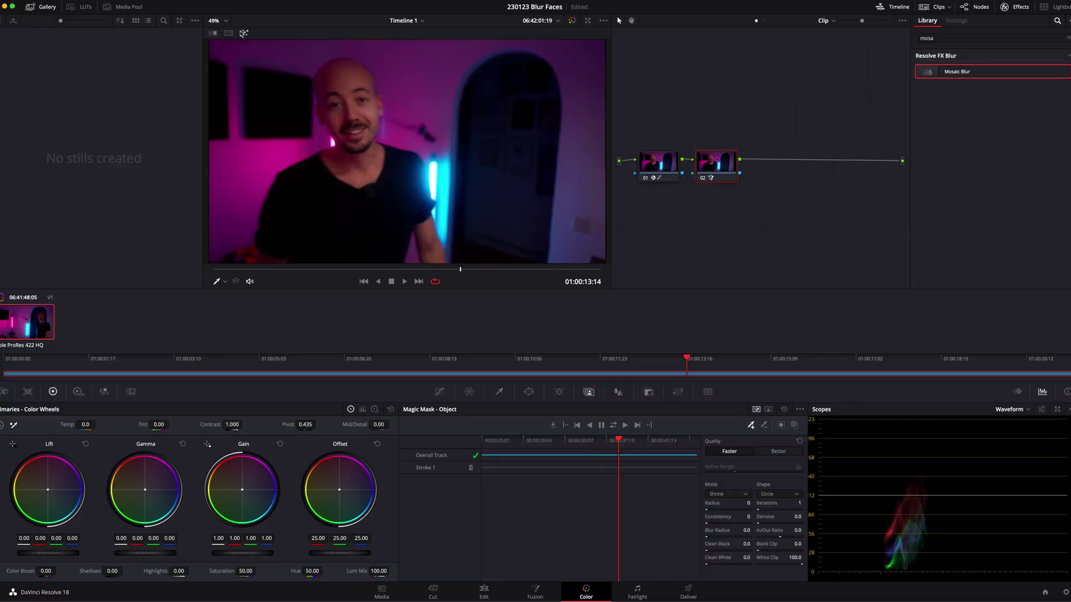
left_click_drag(974, 71, 712, 170)
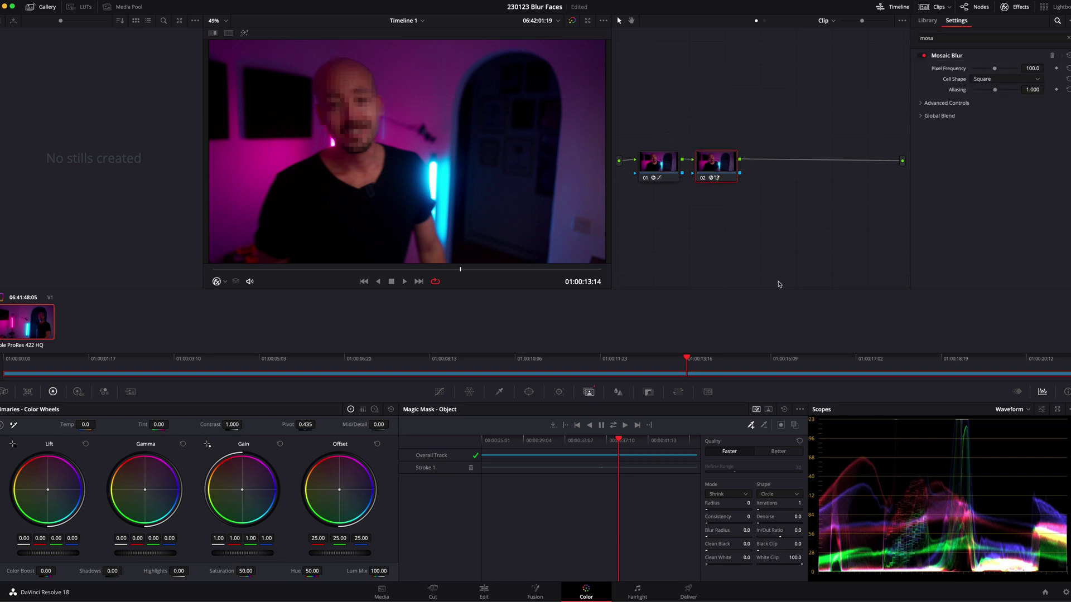